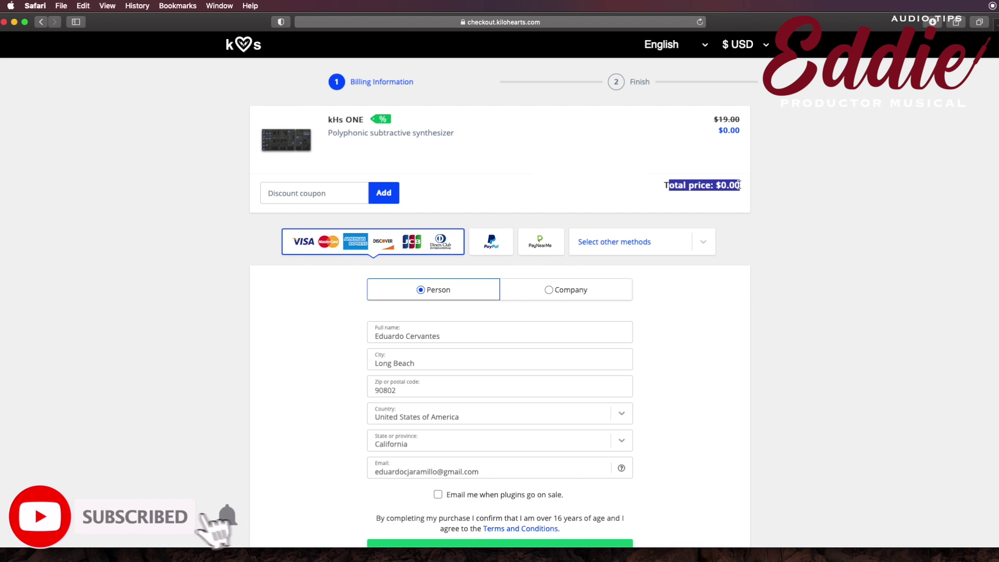
- Place the order for the kHs ONE synthesizer using the billing details already filled in
{"action": "left_click", "coordinate": [673, 381]}
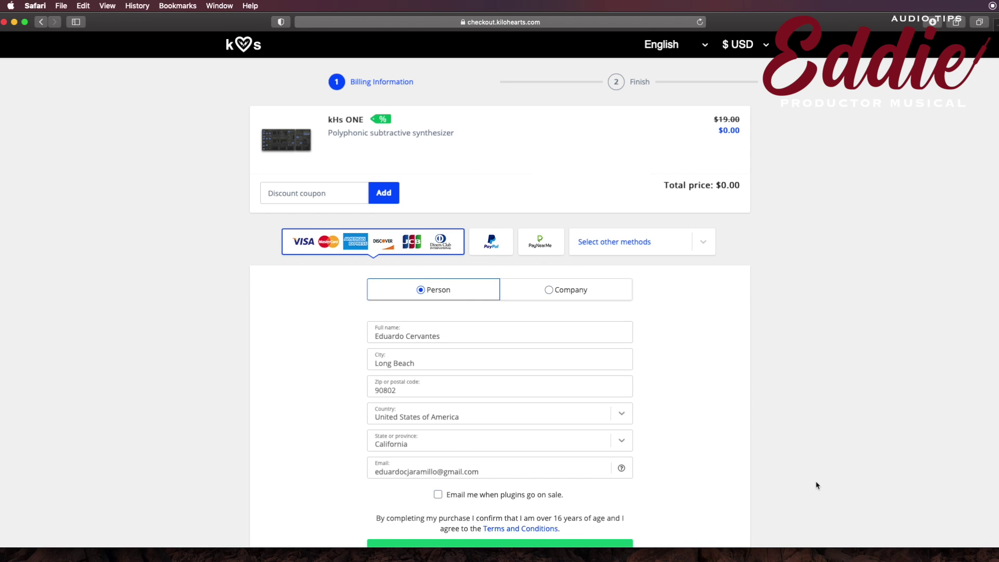
{"action": "scroll", "coordinate": [816, 484], "scroll_direction": "down", "scroll_amount": 2}
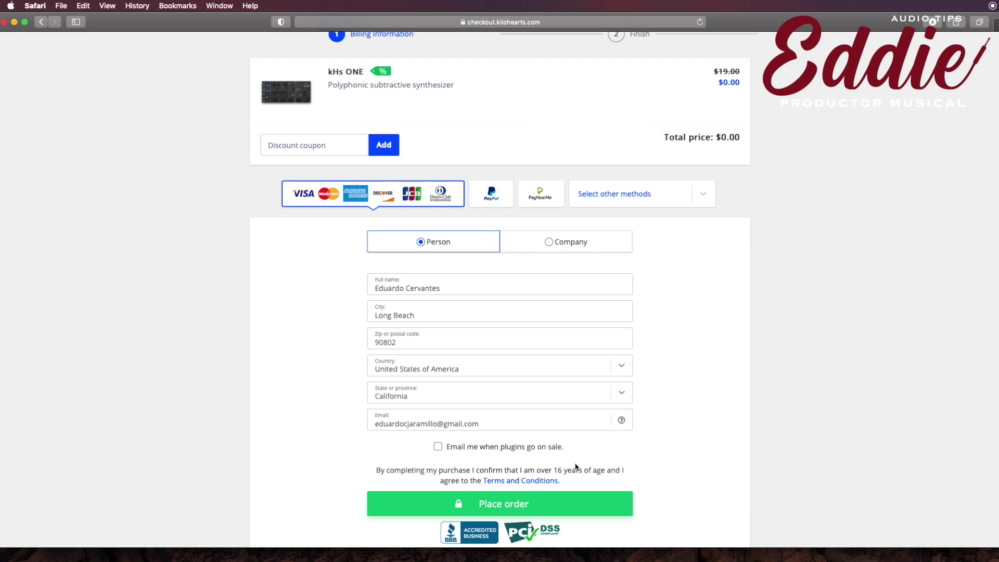
{"action": "left_click", "coordinate": [530, 504]}
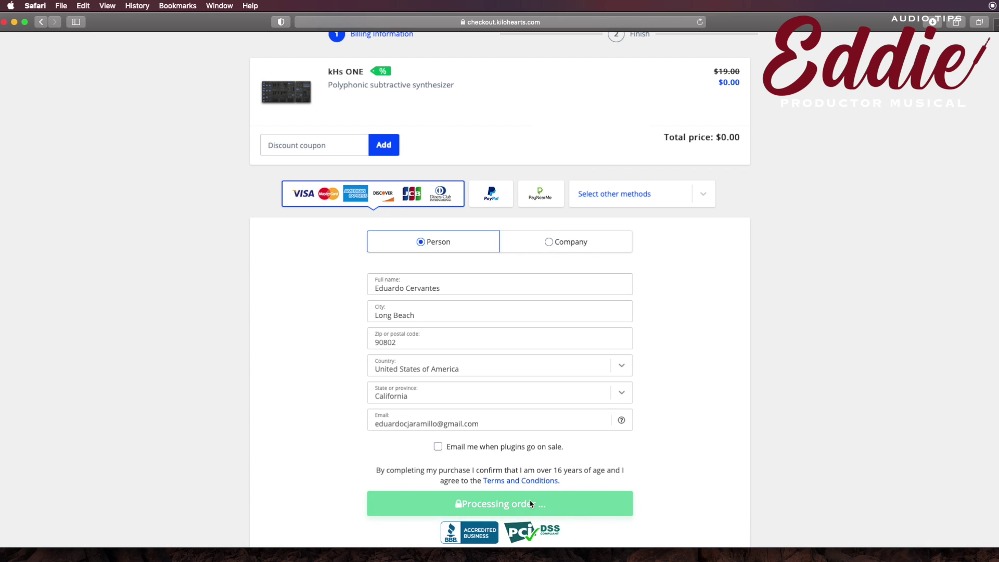
- Review the order confirmation page, checking the purchased product, the total price and the notice about the confirmation e-mail and spam folder
{"action": "left_click_drag", "start_coordinate": [278, 126], "coordinate": [398, 123]}
{"action": "triple_click", "coordinate": [397, 123]}
{"action": "left_click", "coordinate": [382, 161]}
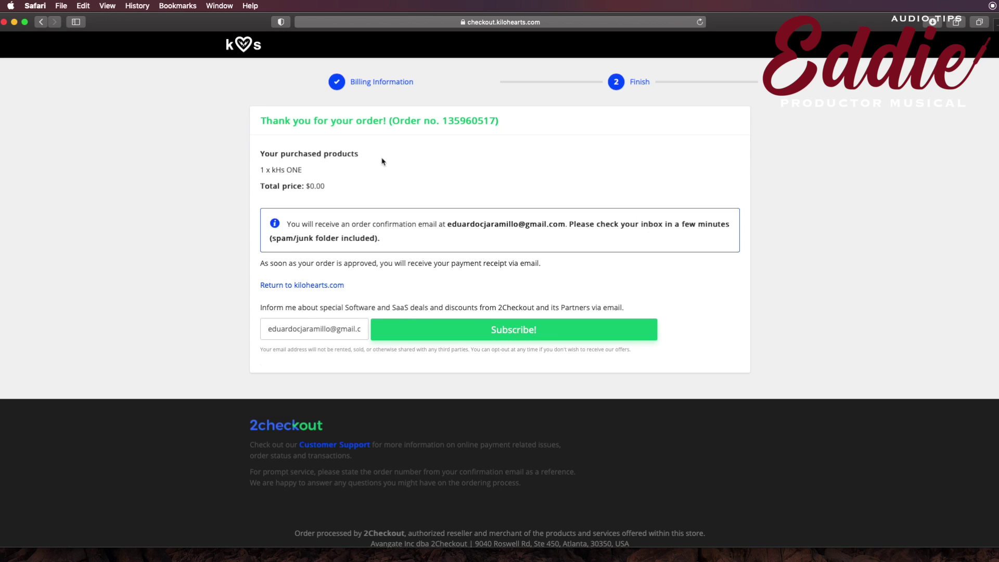
{"action": "left_click_drag", "start_coordinate": [265, 170], "coordinate": [287, 172]}
{"action": "triple_click", "coordinate": [311, 189]}
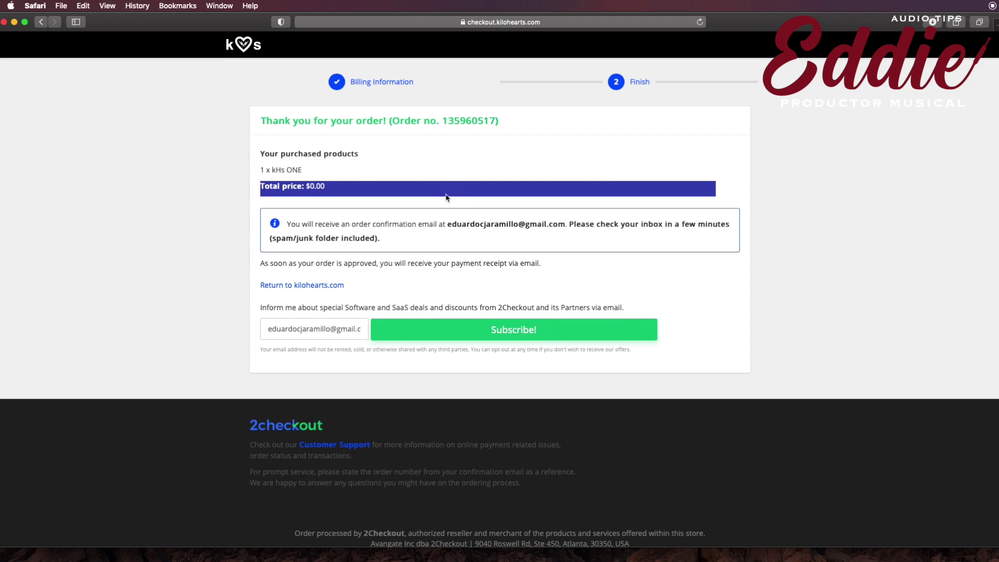
{"action": "left_click", "coordinate": [437, 226]}
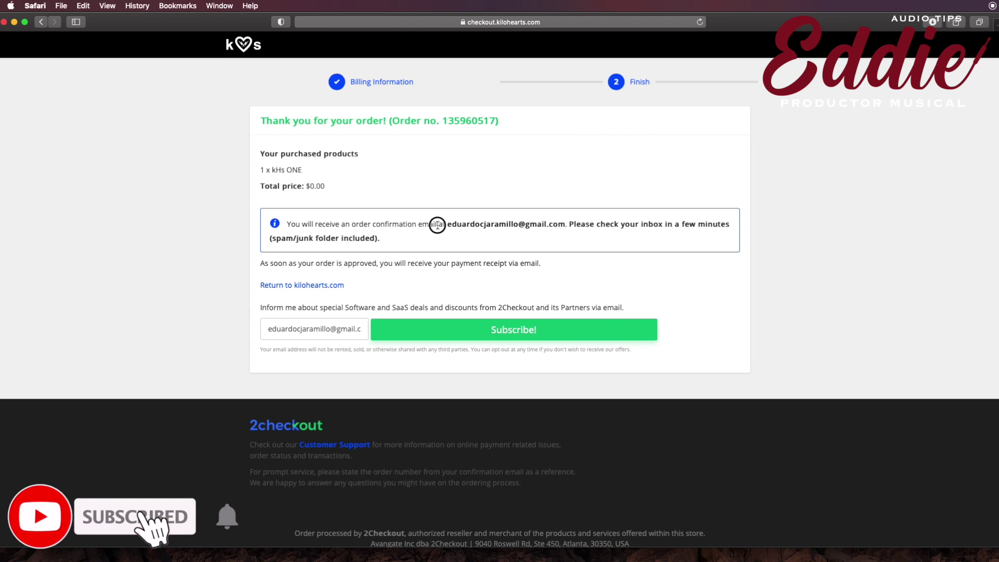
{"action": "left_click", "coordinate": [487, 229]}
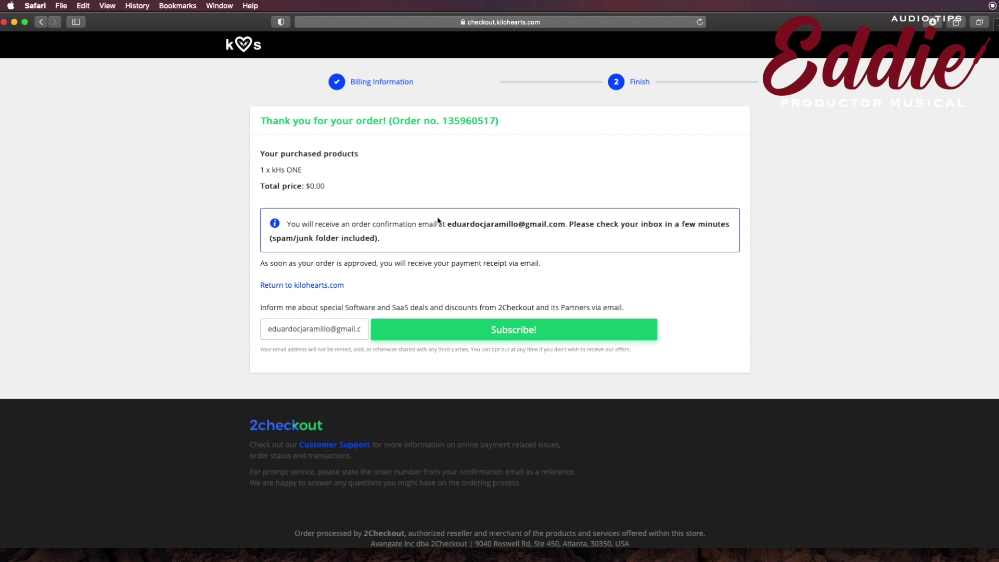
{"action": "left_click_drag", "start_coordinate": [271, 239], "coordinate": [407, 242]}
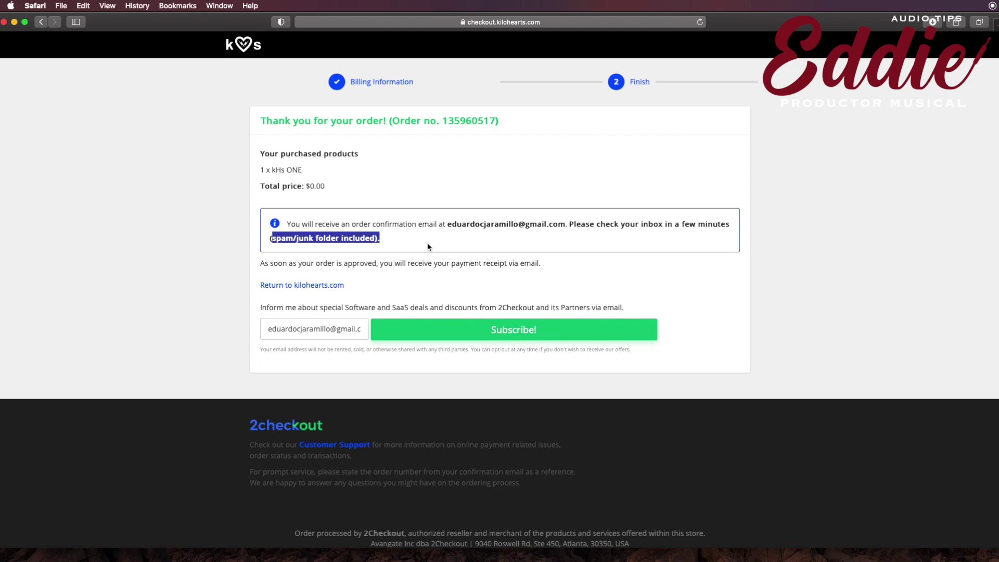
{"action": "left_click", "coordinate": [428, 247]}
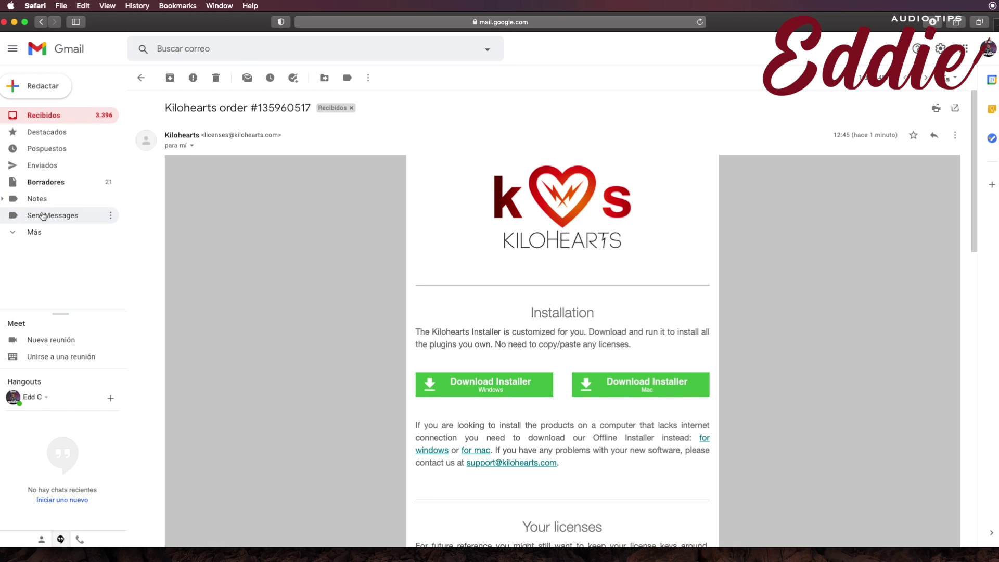
- In Gmail, expand the full folder list and look for the Spam folder
{"action": "left_click", "coordinate": [35, 232]}
{"action": "scroll", "coordinate": [73, 266], "scroll_direction": "down", "scroll_amount": 1}
{"action": "scroll", "coordinate": [72, 266], "scroll_direction": "down", "scroll_amount": 1}
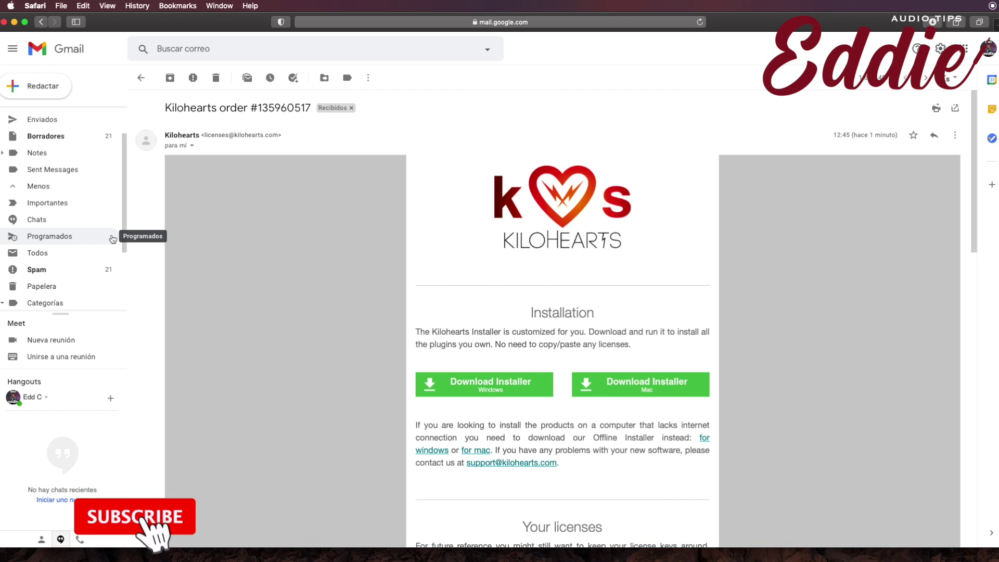
{"action": "scroll", "coordinate": [78, 218], "scroll_direction": "up", "scroll_amount": 2}
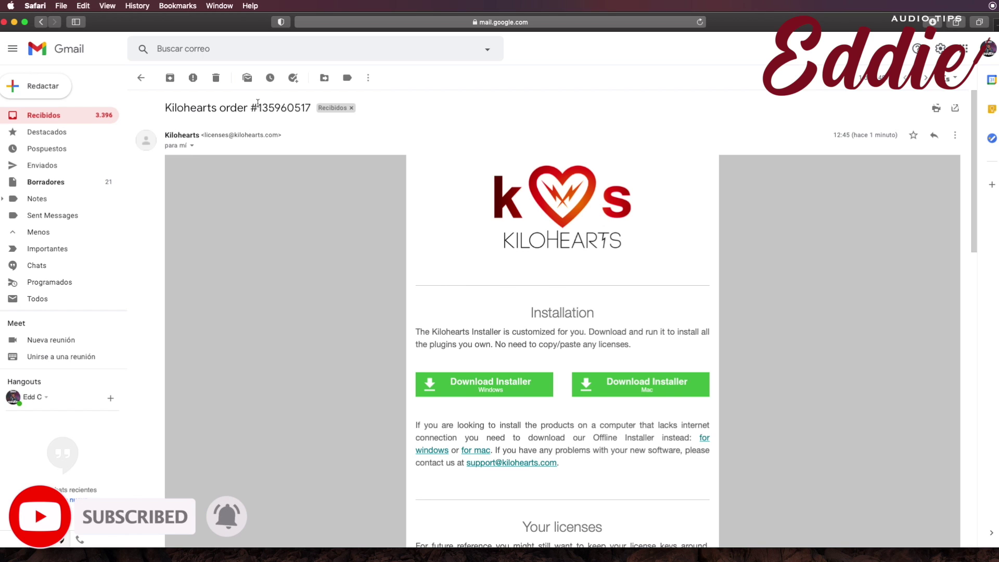
- Download the Mac version of the installer from the Kilohearts order e-mail
{"action": "scroll", "coordinate": [823, 311], "scroll_direction": "down", "scroll_amount": 1}
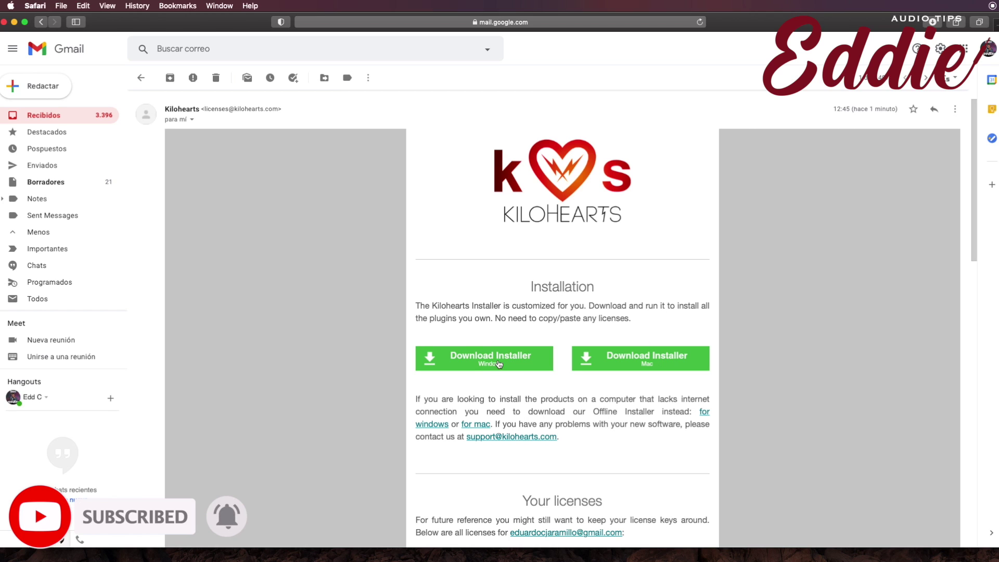
{"action": "scroll", "coordinate": [745, 292], "scroll_direction": "down", "scroll_amount": 1}
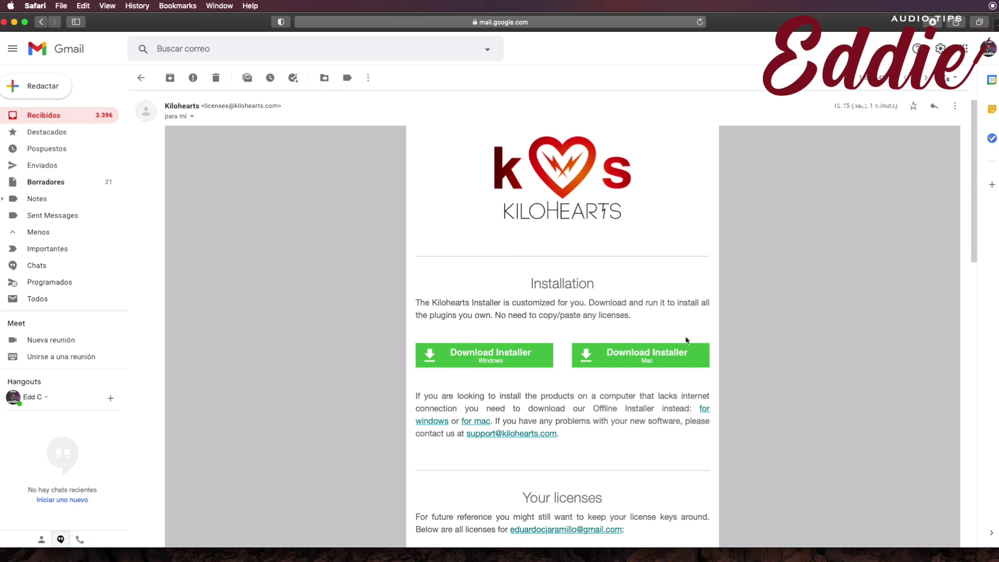
{"action": "left_click", "coordinate": [656, 354]}
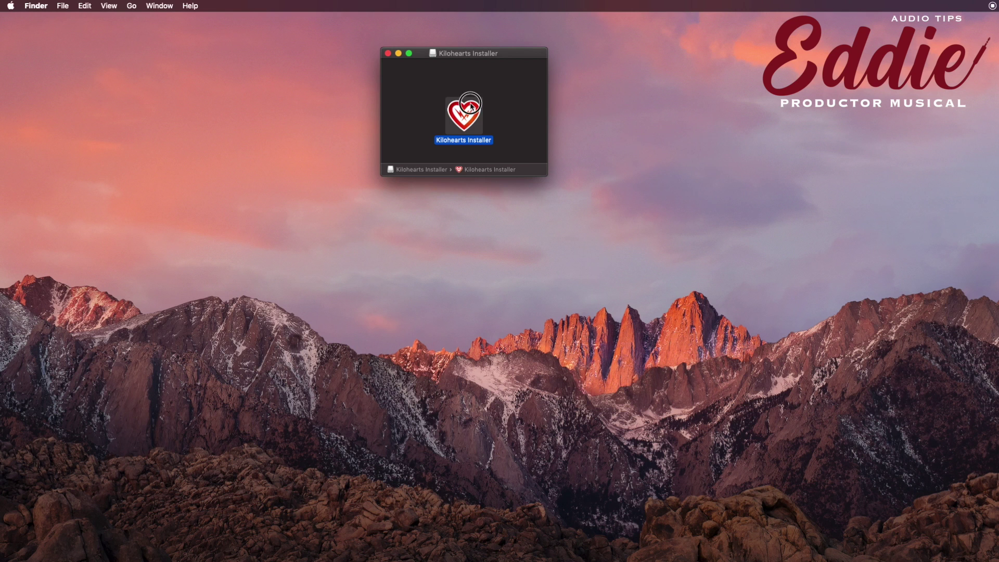
- Open the downloaded Kilohearts Installer, allow it to run and authorise its changes with the account password
{"action": "double_click", "coordinate": [472, 106]}
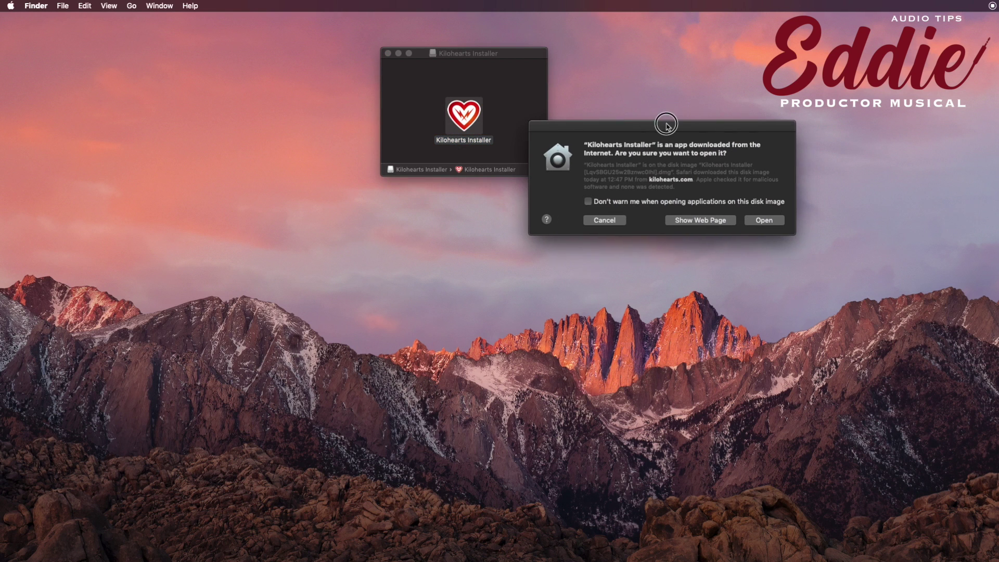
{"action": "left_click_drag", "start_coordinate": [619, 115], "coordinate": [531, 184]}
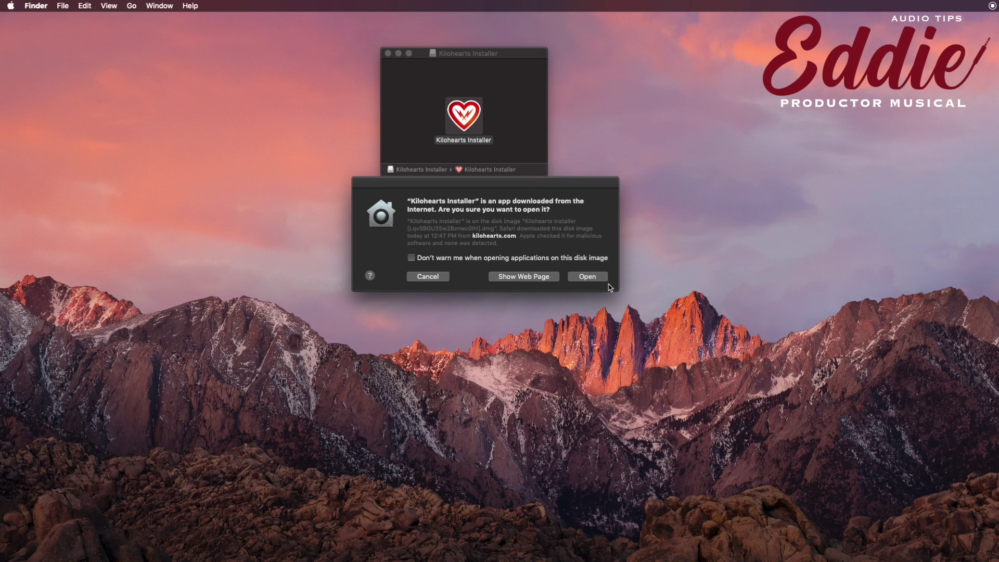
{"action": "left_click", "coordinate": [589, 280]}
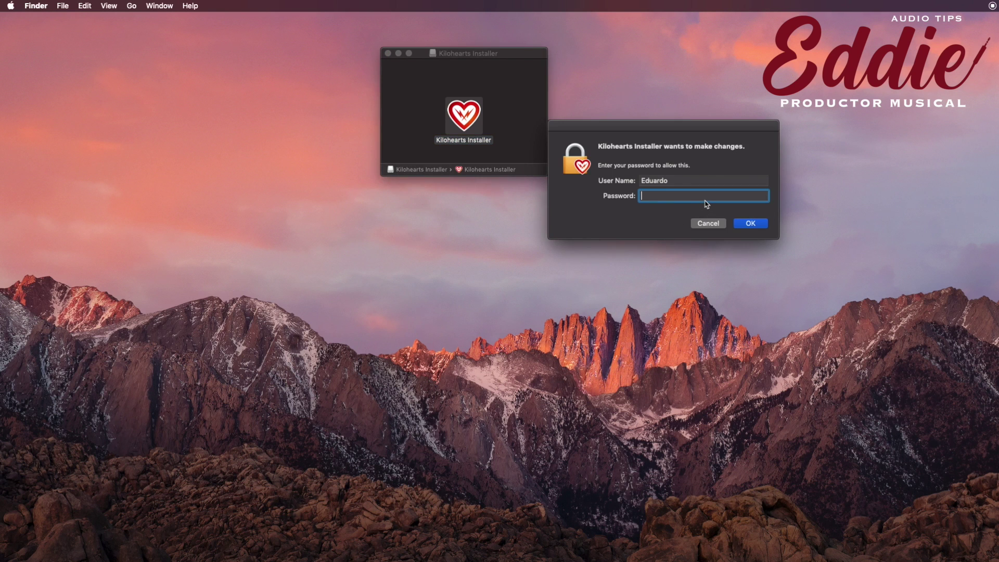
{"action": "type", "text": "••••"}
{"action": "left_click", "coordinate": [765, 224]}
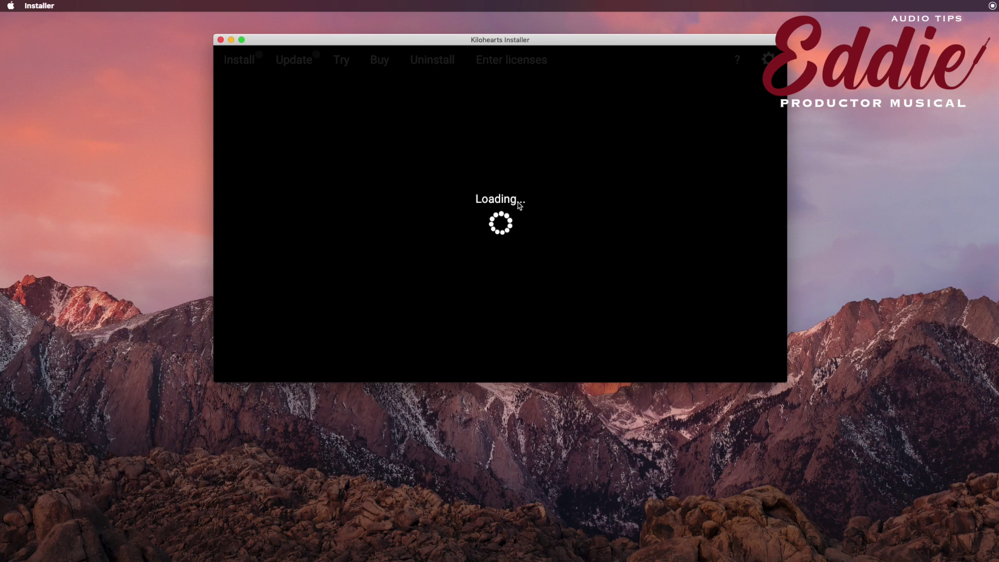
- Read through the Kilohearts end user license agreement and accept it
{"action": "scroll", "coordinate": [573, 160], "scroll_direction": "down", "scroll_amount": 10}
{"action": "scroll", "coordinate": [573, 160], "scroll_direction": "up", "scroll_amount": 10}
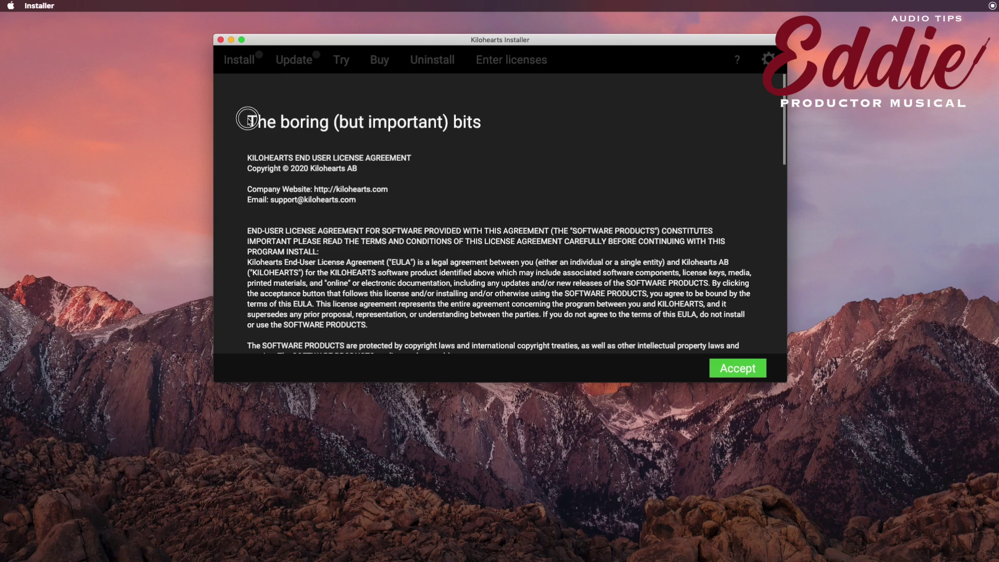
{"action": "scroll", "coordinate": [479, 128], "scroll_direction": "down", "scroll_amount": 10}
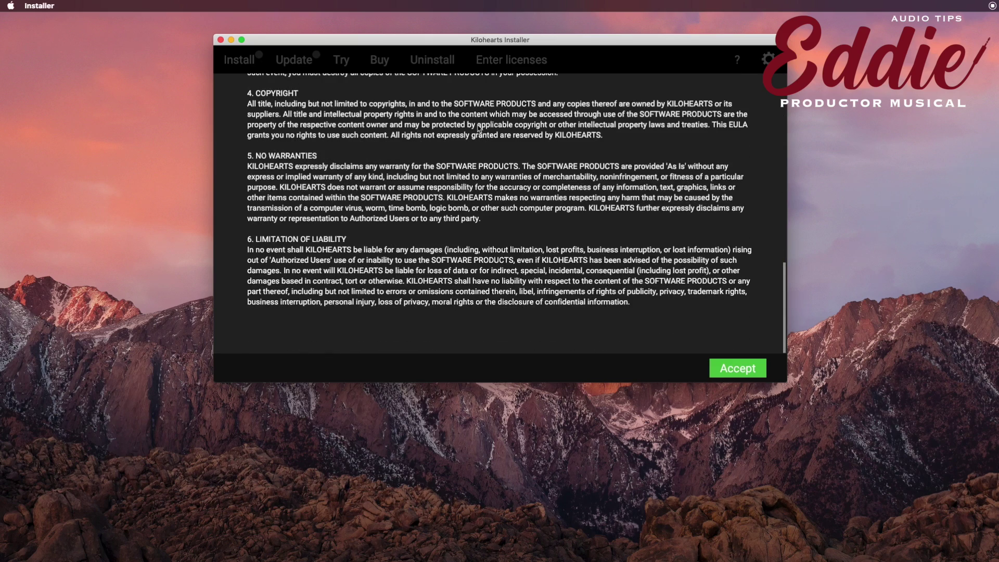
{"action": "scroll", "coordinate": [479, 127], "scroll_direction": "up", "scroll_amount": 10}
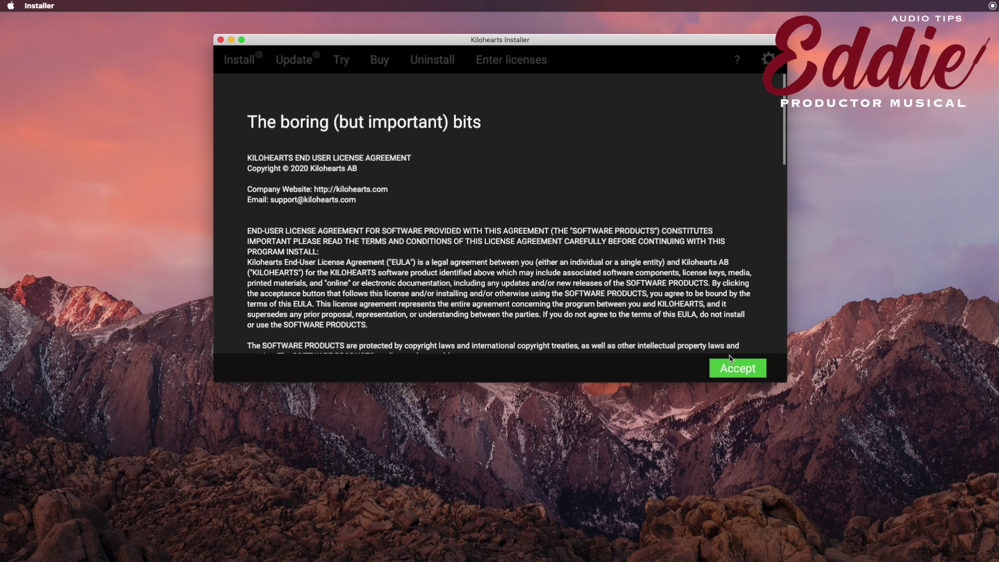
{"action": "left_click", "coordinate": [750, 371]}
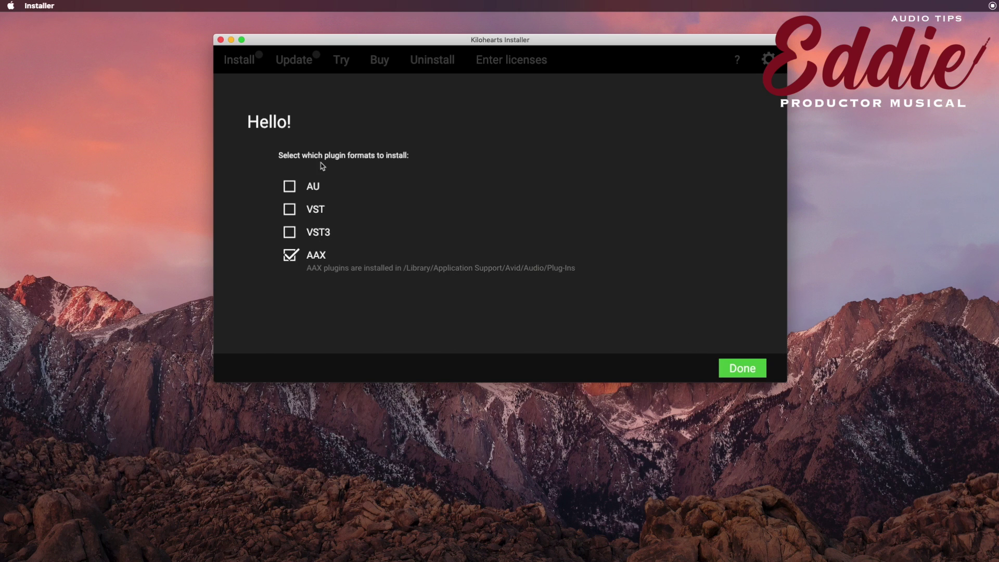
- Add the AU, VST and VST3 plugin formats to the AAX selection and proceed with the installation
{"action": "left_click", "coordinate": [318, 186]}
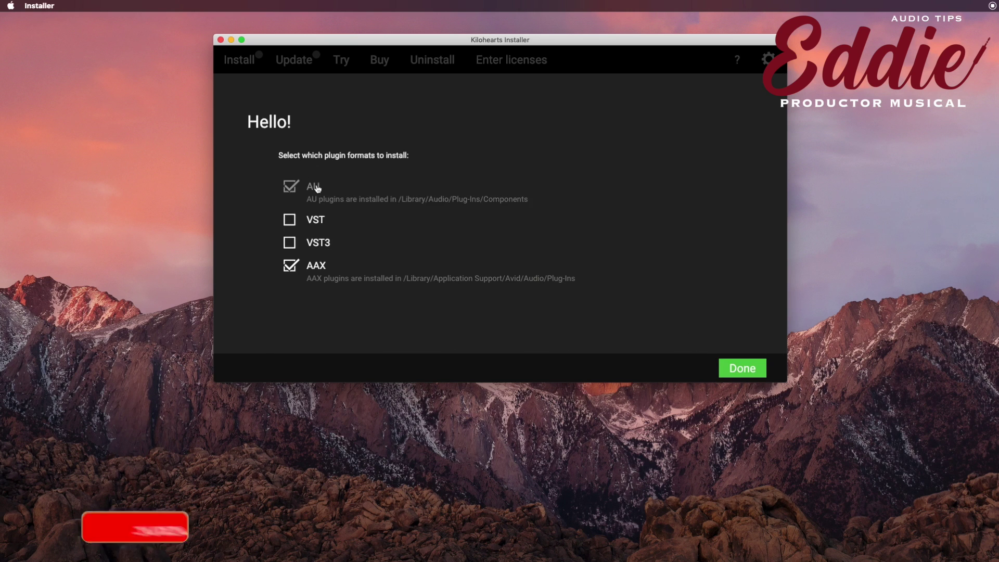
{"action": "left_click", "coordinate": [323, 221]}
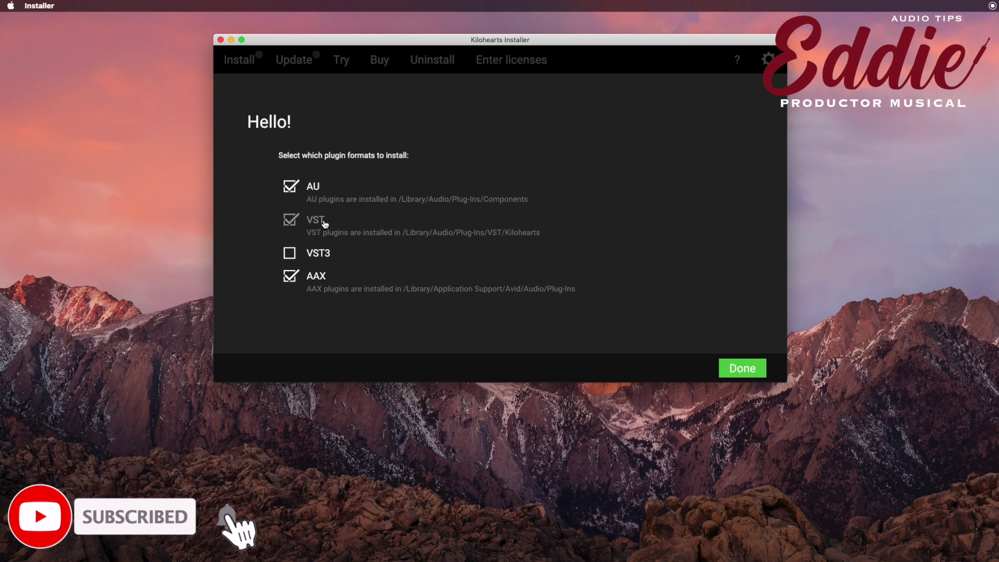
{"action": "left_click", "coordinate": [319, 252]}
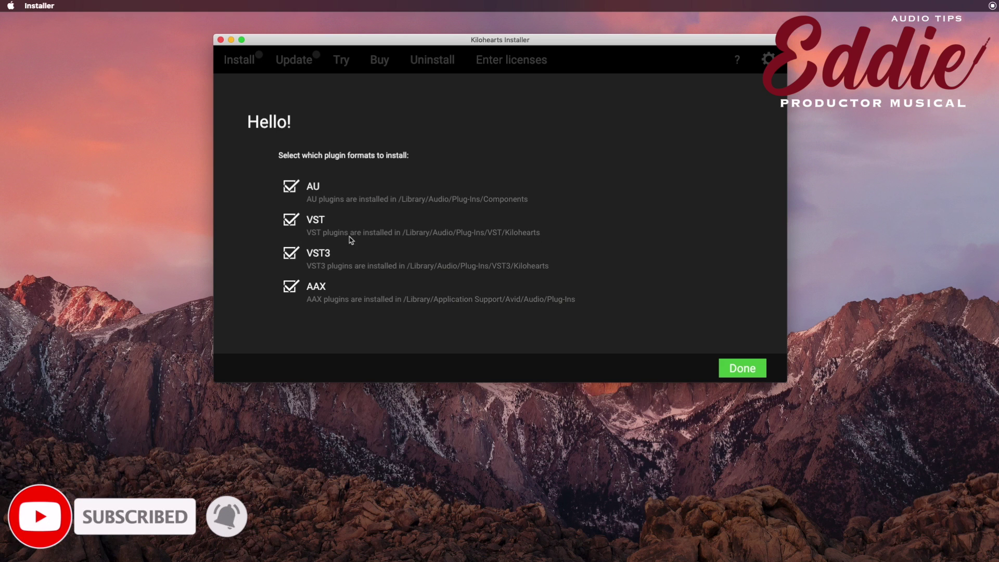
{"action": "left_click", "coordinate": [748, 377]}
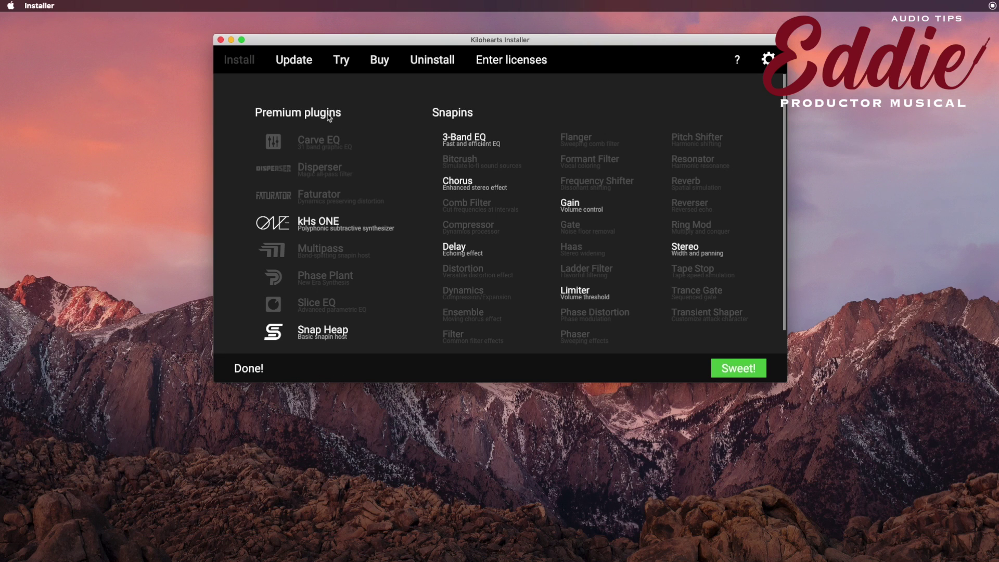
- Check which premium plugins and snapins are installed, acknowledge the finished installation and close the Kilohearts Installer
{"action": "mouse_move", "coordinate": [327, 146]}
{"action": "mouse_move", "coordinate": [472, 141]}
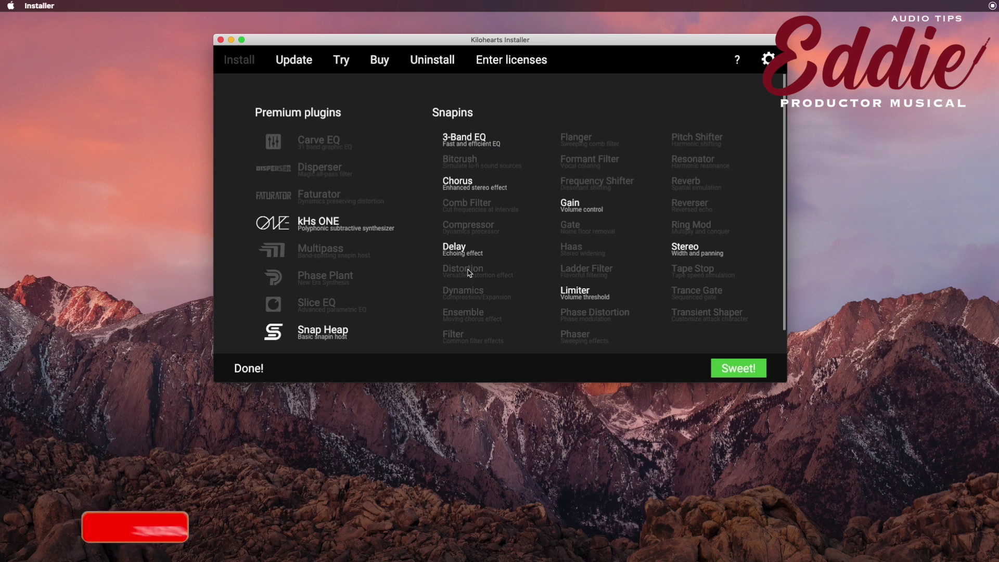
{"action": "mouse_move", "coordinate": [466, 277]}
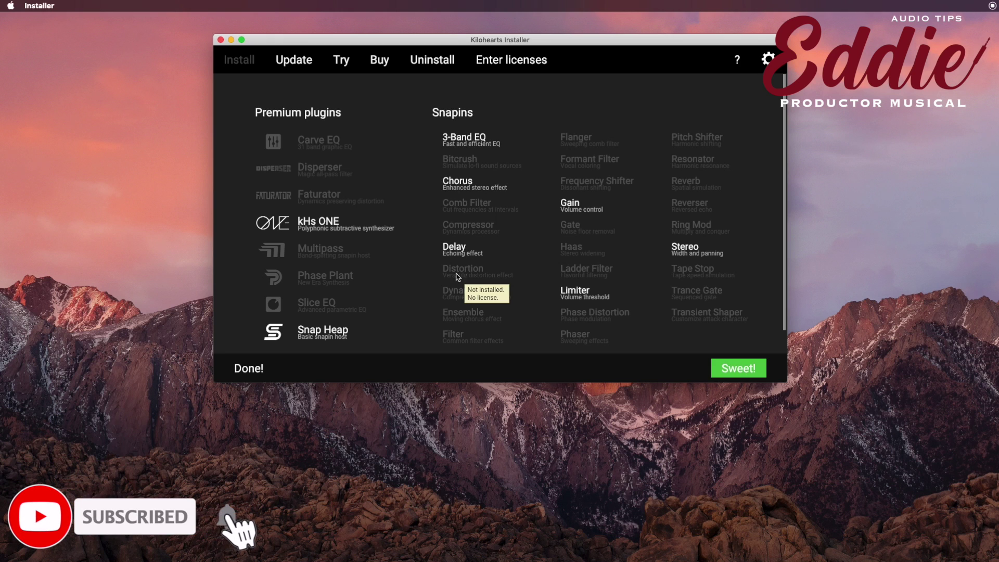
{"action": "mouse_move", "coordinate": [348, 271]}
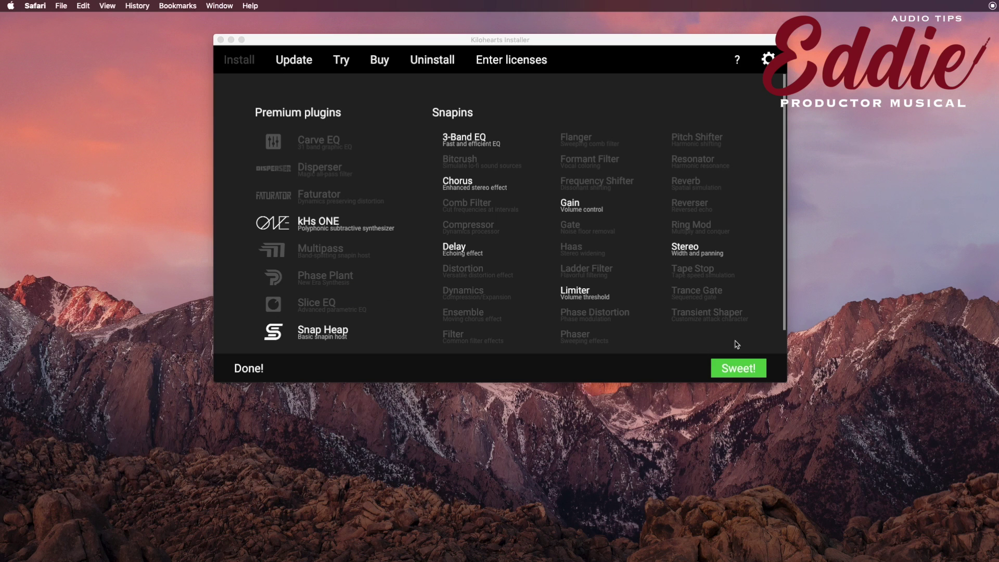
{"action": "left_click", "coordinate": [740, 373]}
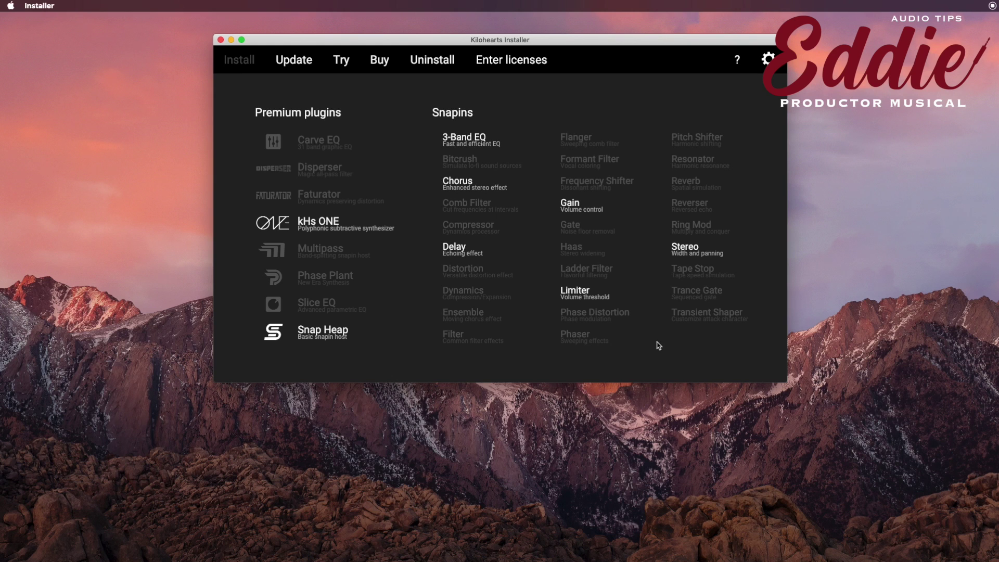
{"action": "left_click", "coordinate": [221, 40]}
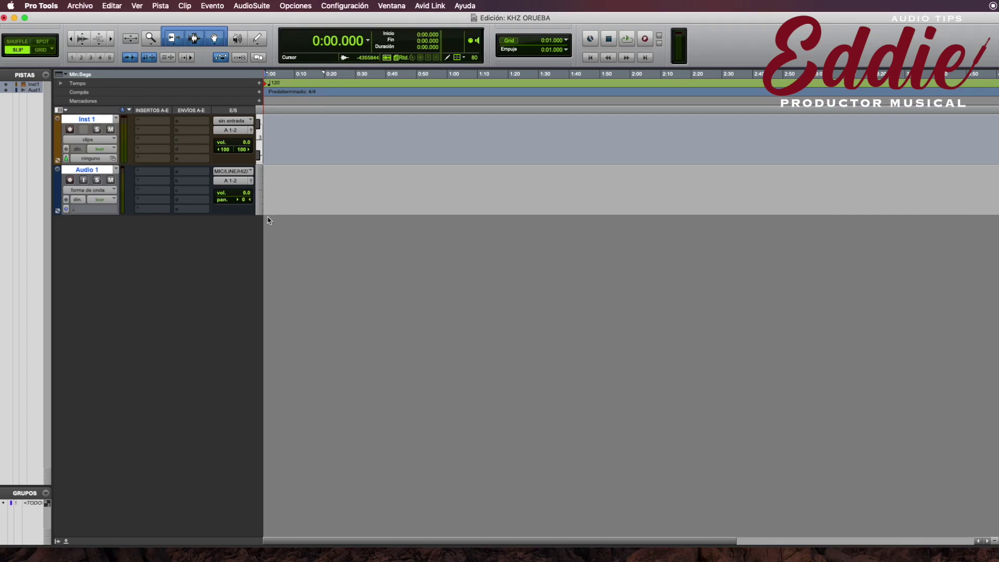
{"action": "left_click", "coordinate": [324, 111]}
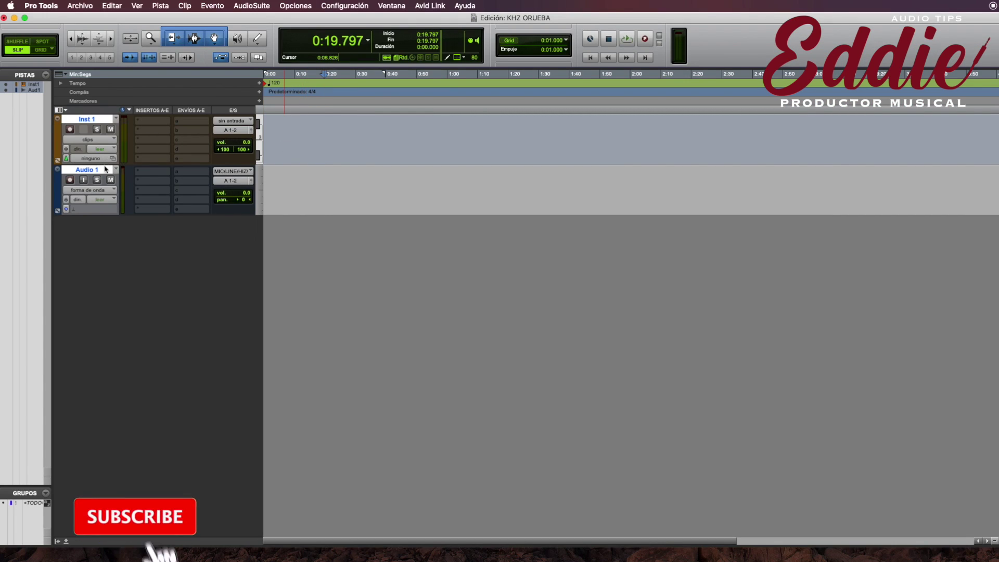
{"action": "left_click", "coordinate": [87, 169], "text": "super"}
{"action": "left_click", "coordinate": [147, 125]}
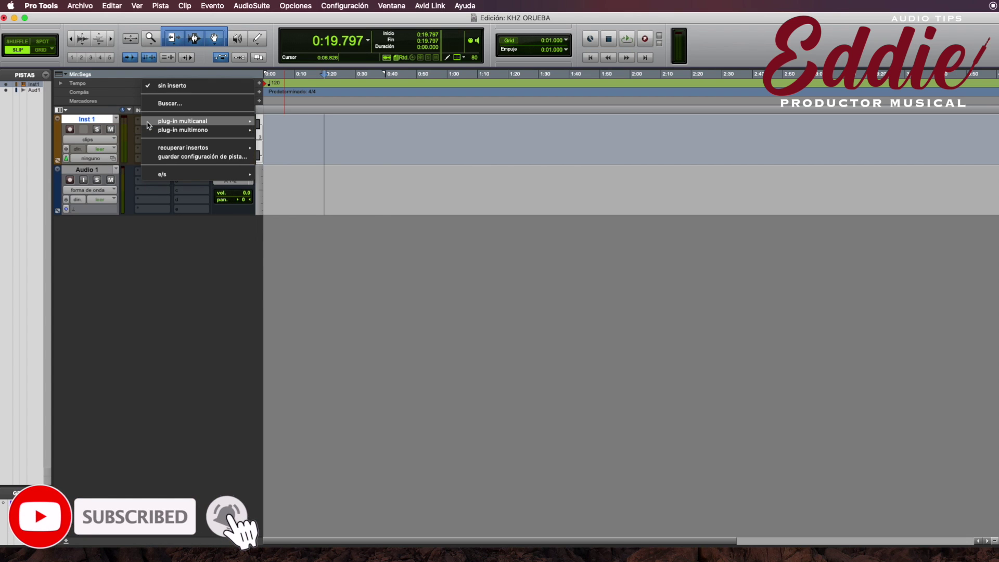
{"action": "mouse_move", "coordinate": [208, 121]}
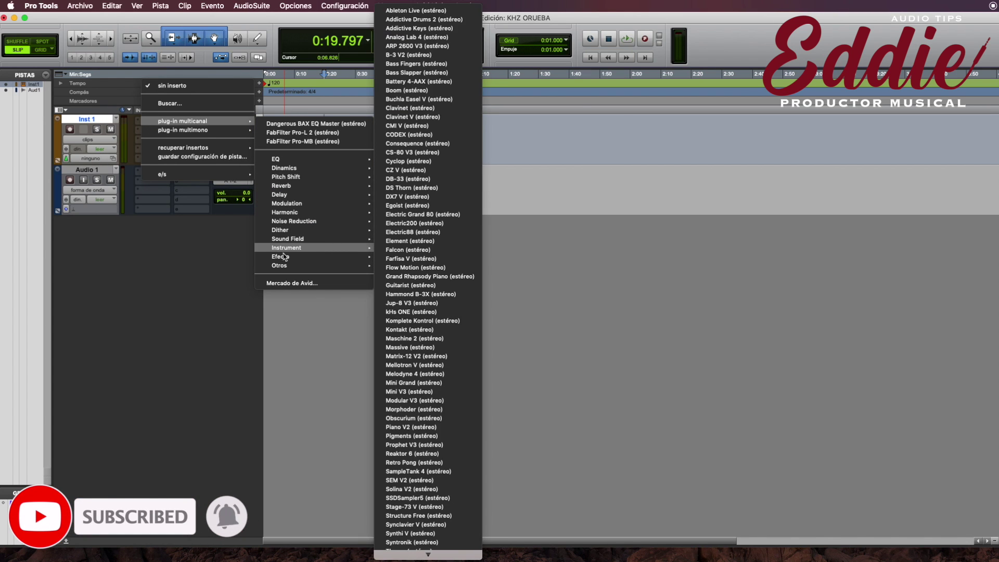
{"action": "key", "text": "Escape"}
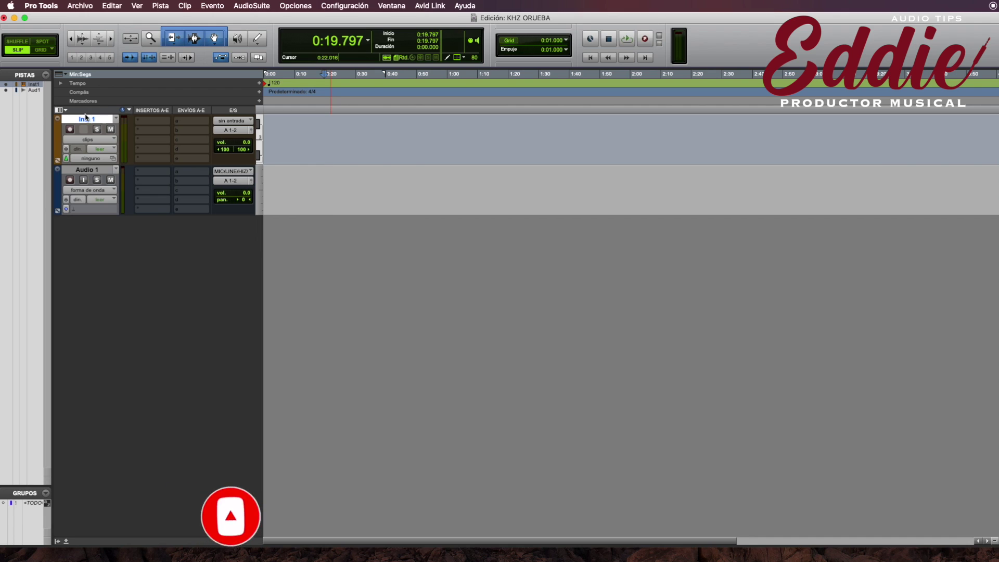
- Insert the Kilohearts kHs ONE stereo instrument on the Inst 1 track in Pro Tools and lower its master level
{"action": "key", "text": "ctrl+Up"}
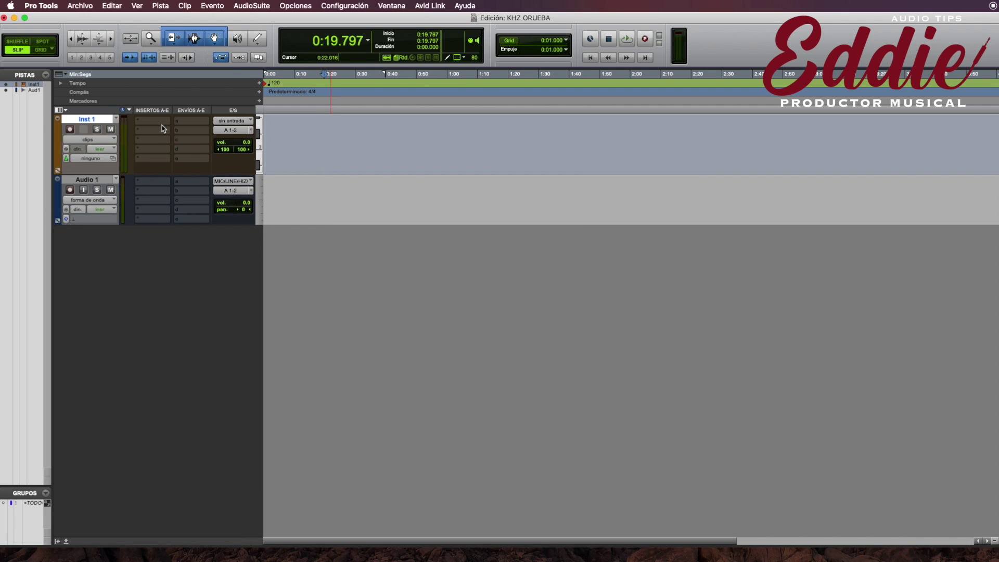
{"action": "left_click", "coordinate": [161, 126]}
{"action": "mouse_move", "coordinate": [163, 125]}
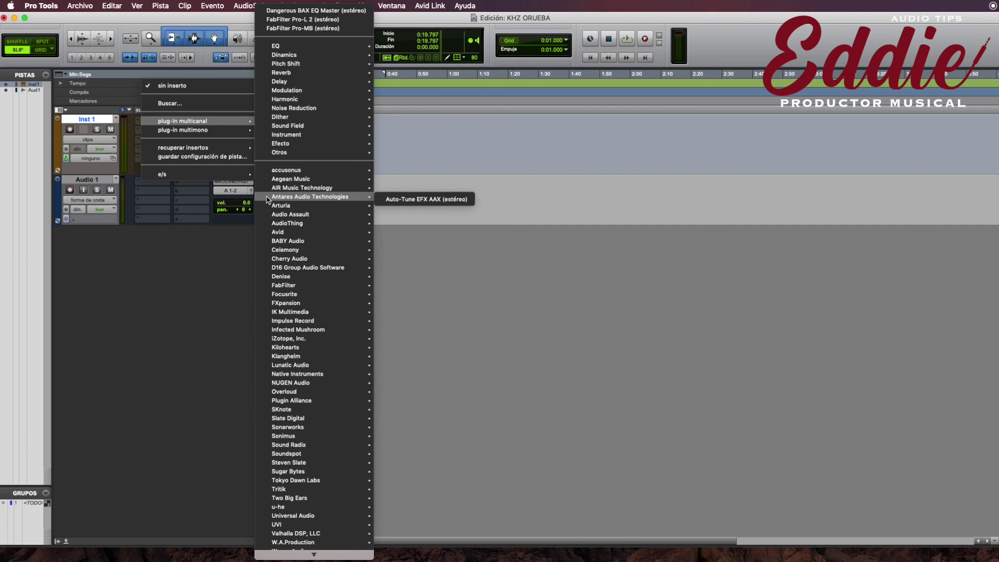
{"action": "mouse_move", "coordinate": [307, 350]}
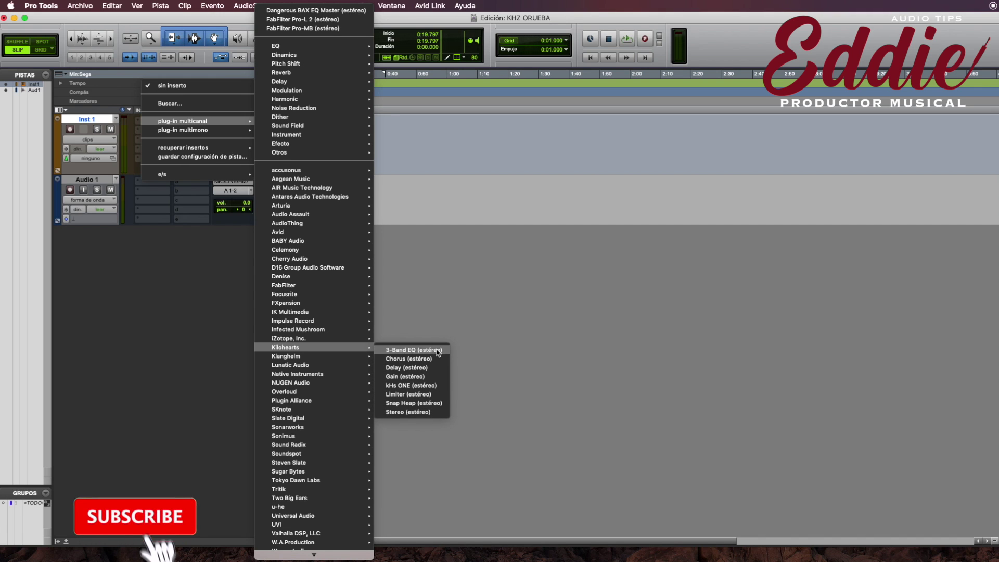
{"action": "left_click", "coordinate": [411, 385]}
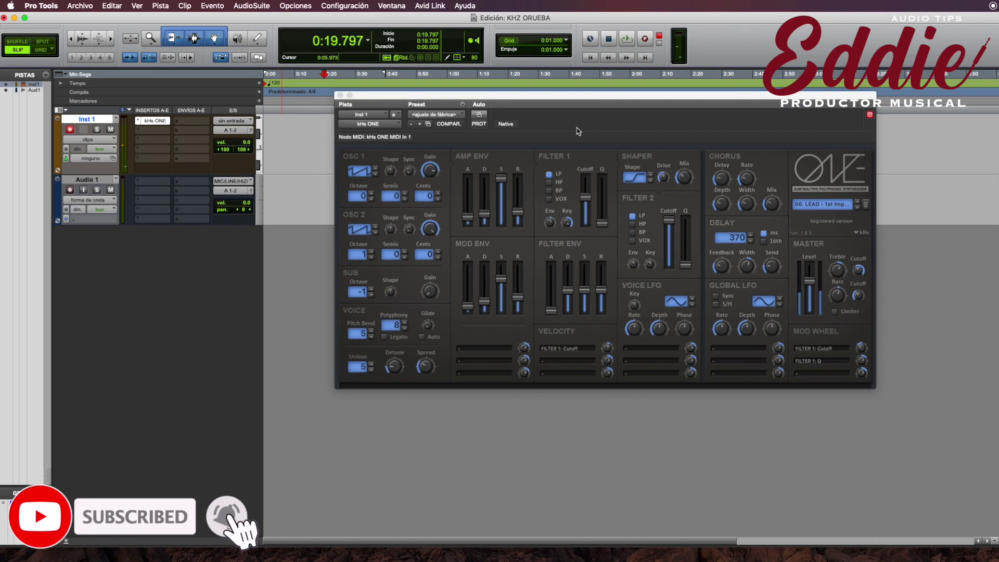
{"action": "left_click_drag", "start_coordinate": [810, 281], "coordinate": [810, 300]}
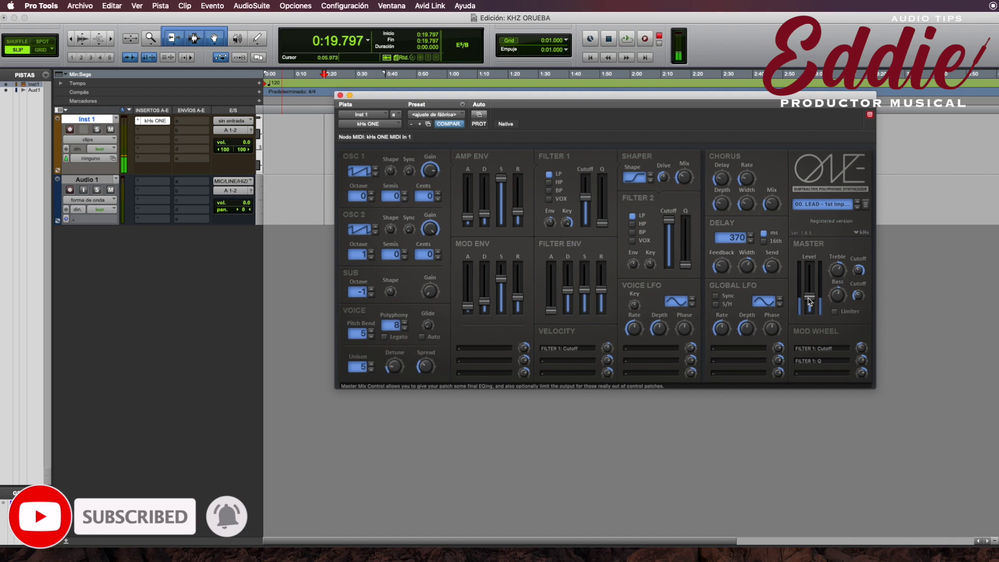